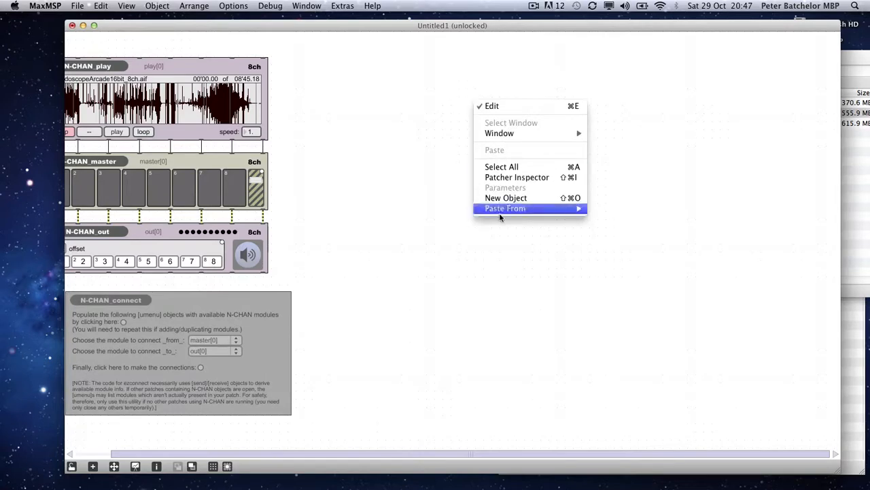
Step: Paste the N-CHAN_plode clipping from the N-CHAN SAMP clippings into the patcher
mouse_move(506, 209)
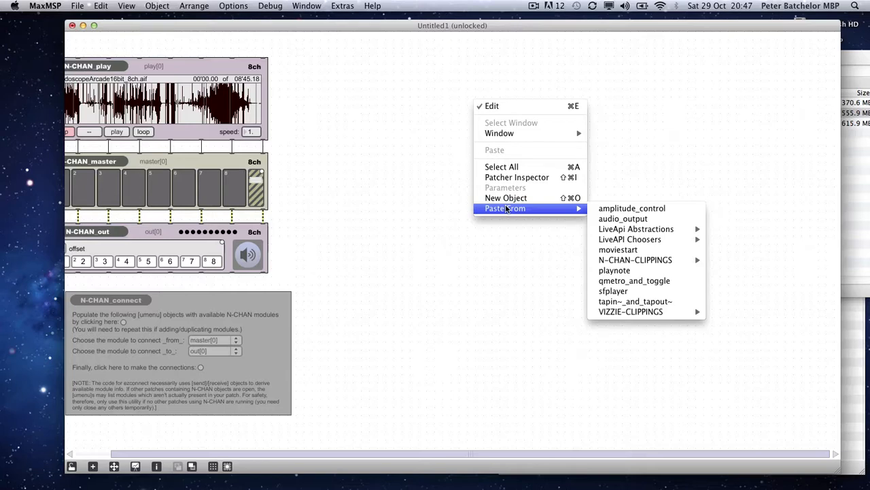
mouse_move(643, 264)
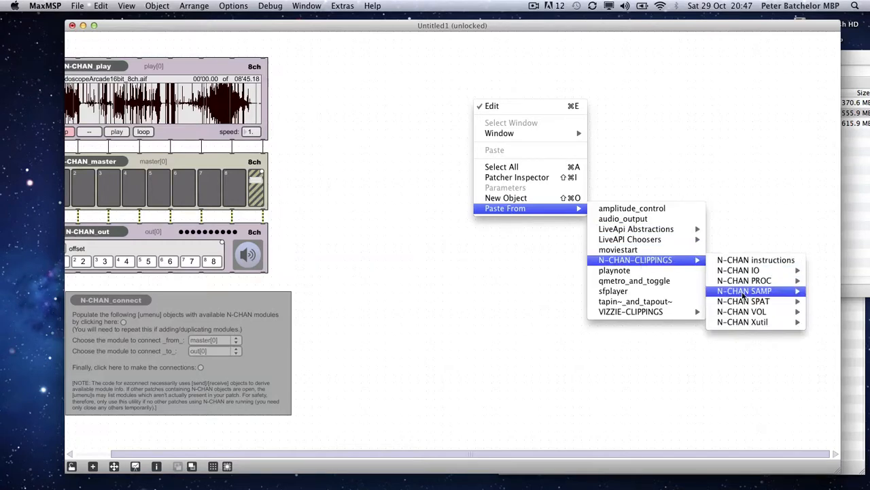
mouse_move(744, 294)
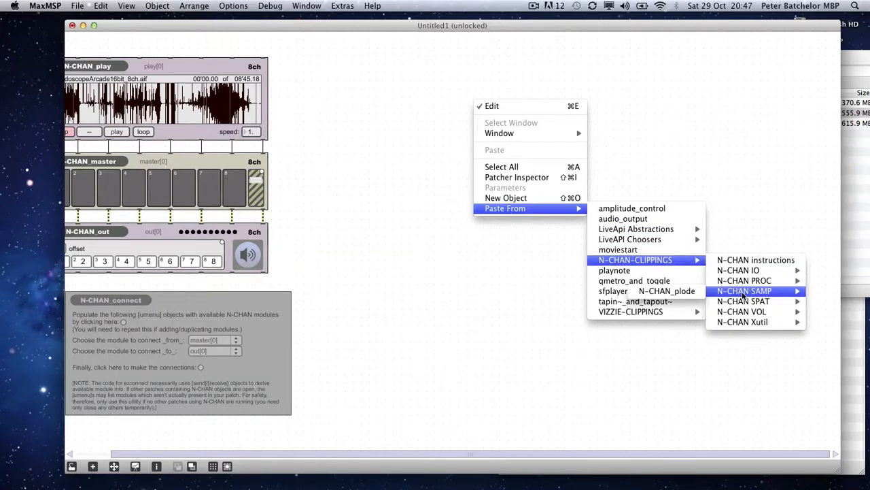
left_click(676, 291)
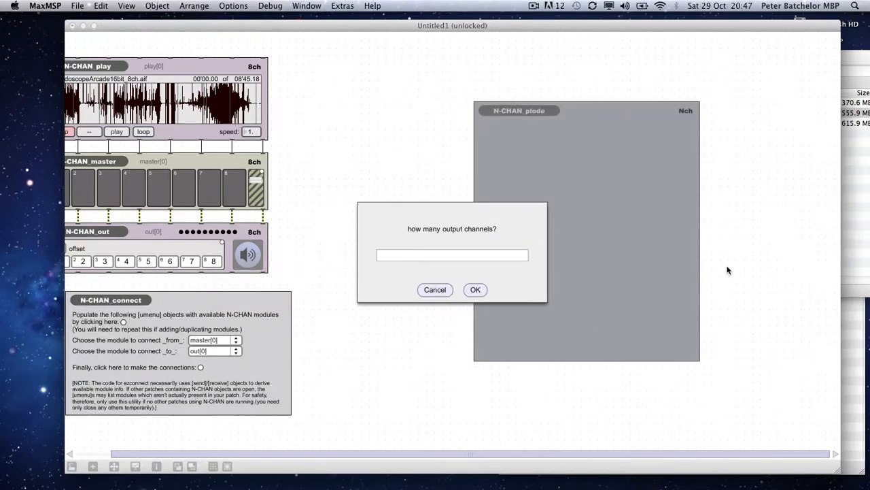
Step: Set the plode module to 8 output channels and 150 voices
type("8")
key("Return")
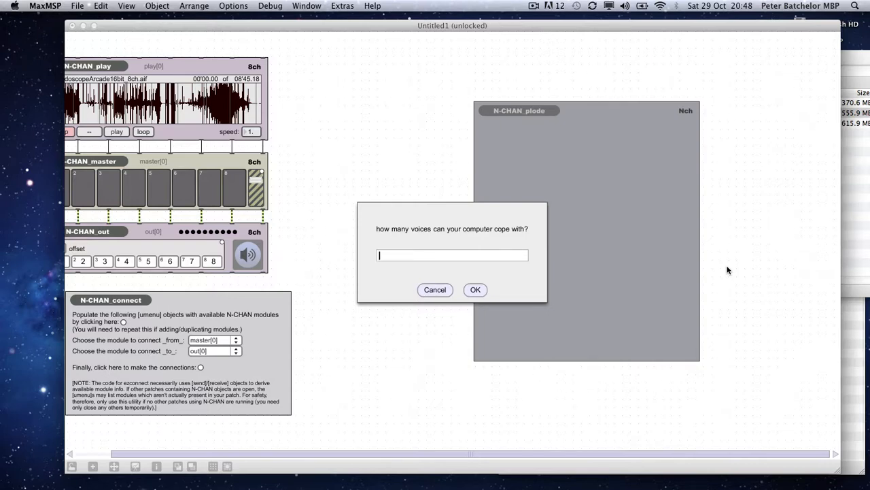
type("150")
key("Return")
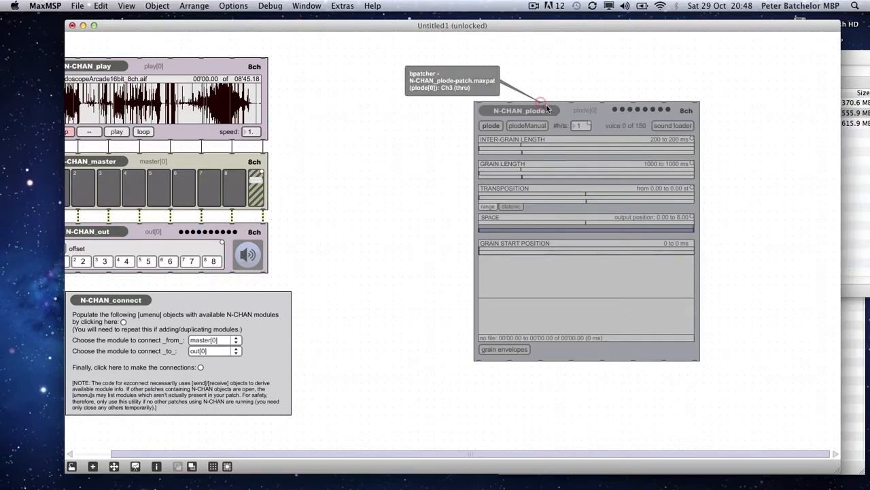
Step: Move the N-CHAN_plode module up and to the left, closer to the other modules
left_click_drag(600, 165, 498, 139)
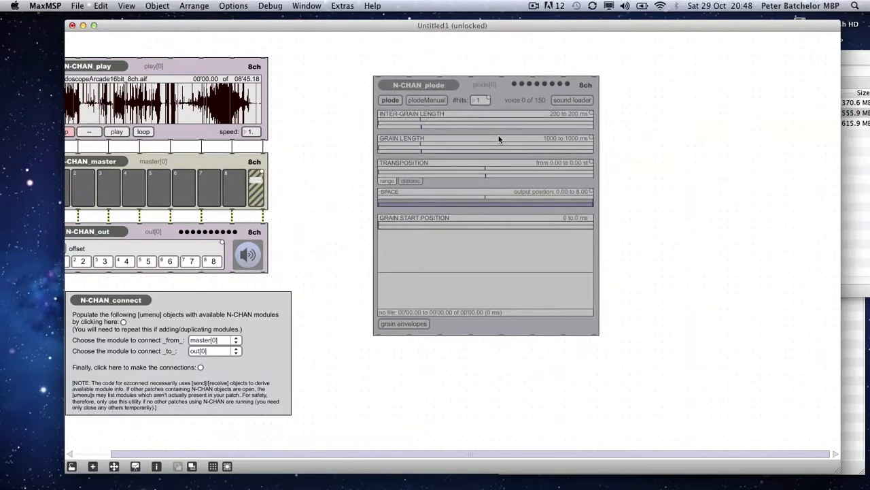
left_click(653, 154)
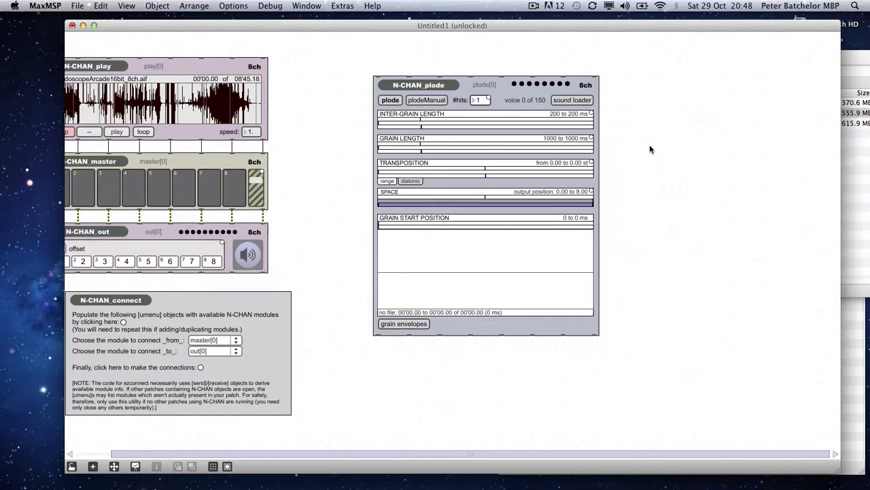
left_click_drag(553, 146, 512, 137)
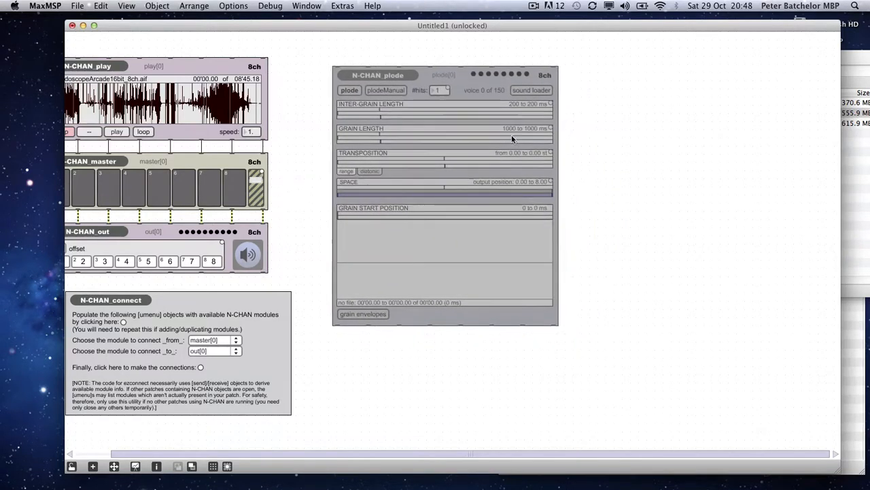
Step: Switch to Spotlight, search for vacuum, and reveal vacuumCleaner.aif in its Finder folder
left_click(854, 6)
type("va")
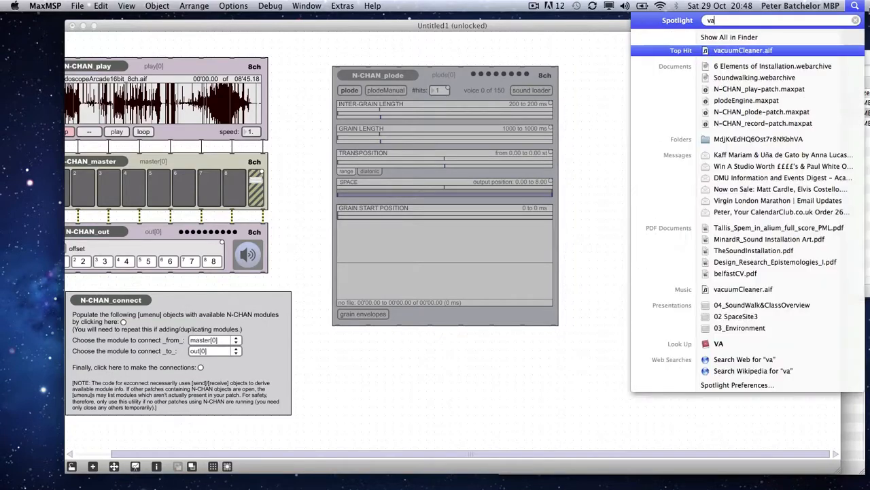
type("cuum")
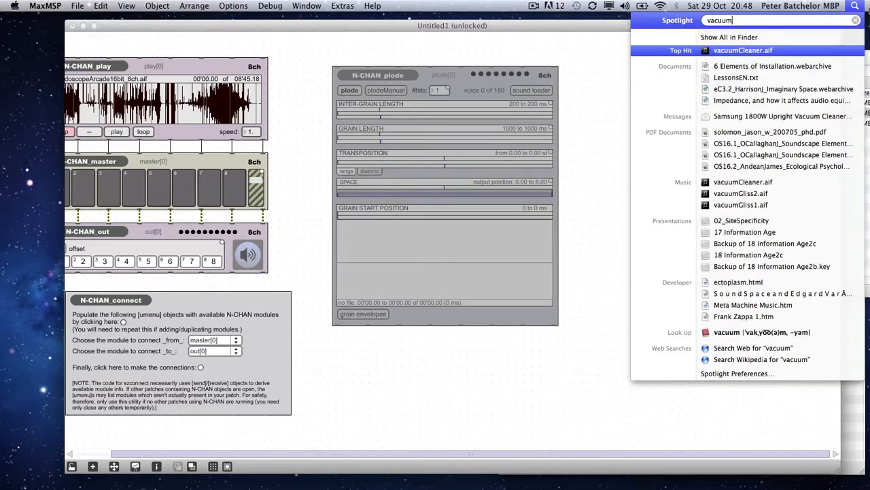
key("Up")
key("Down")
key("super+Return")
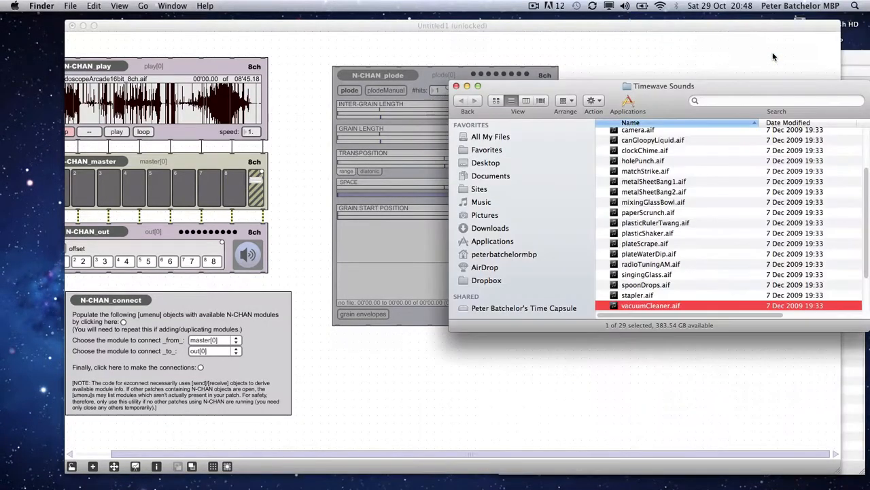
Step: Arrange the Finder window and the patcher window side by side, resizing the patcher
left_click_drag(673, 92, 775, 43)
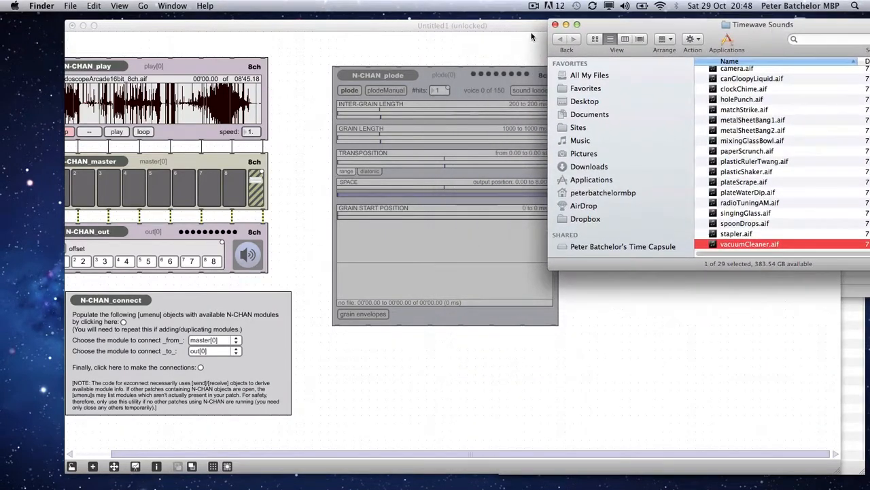
left_click_drag(492, 25, 419, 25)
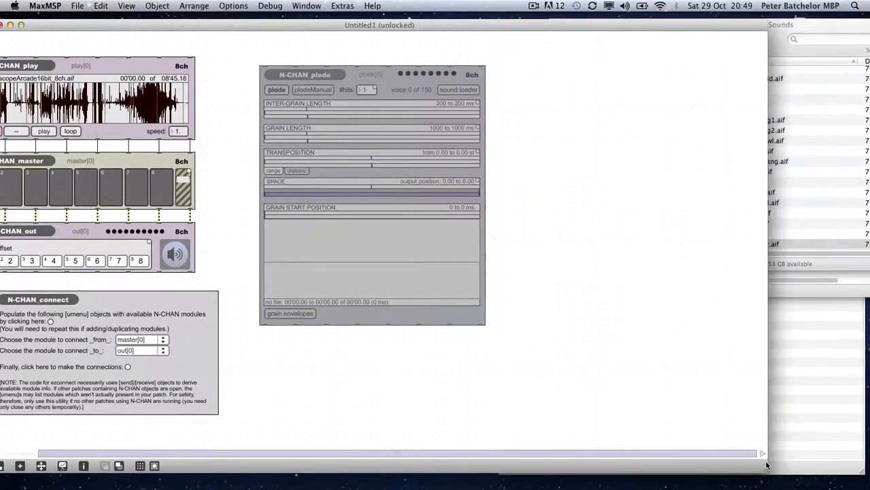
left_click_drag(754, 469, 537, 479)
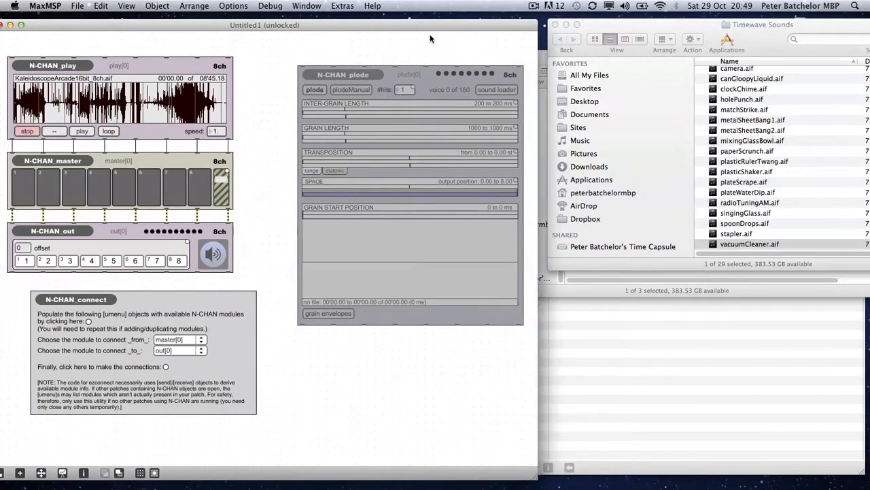
left_click_drag(366, 30, 387, 24)
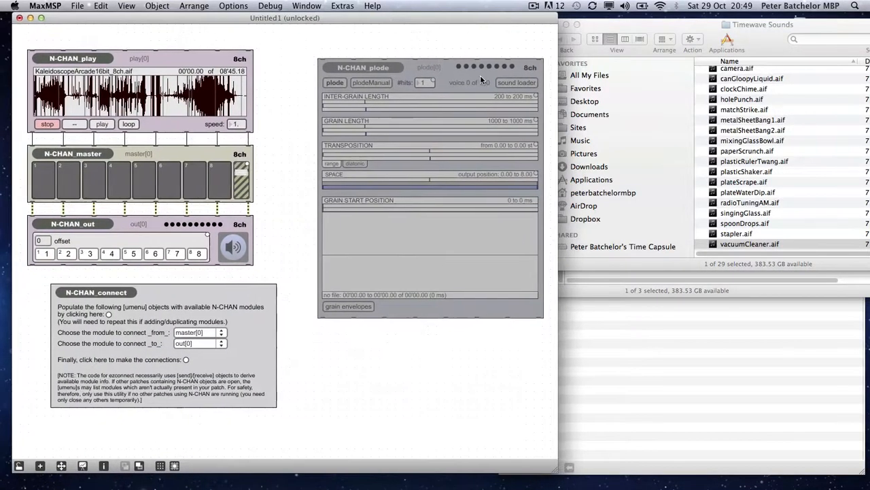
Step: Lock the patcher and open the plode module's sound loader
key("super+e")
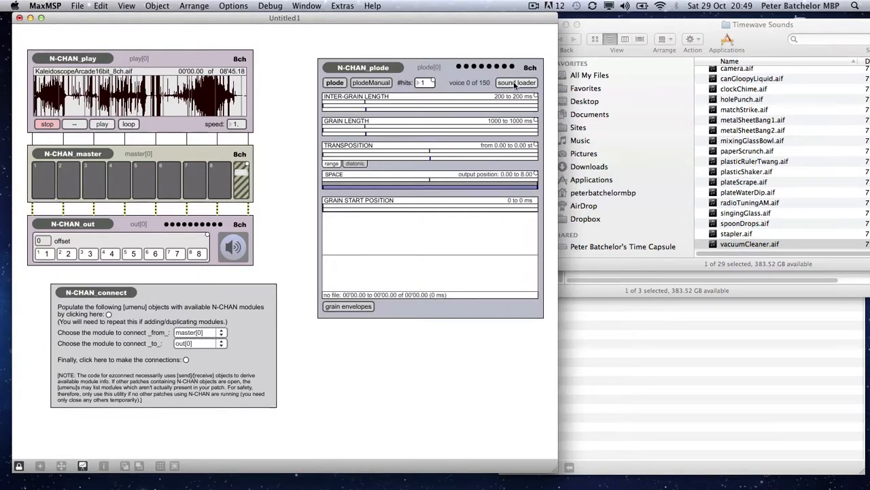
left_click(515, 83)
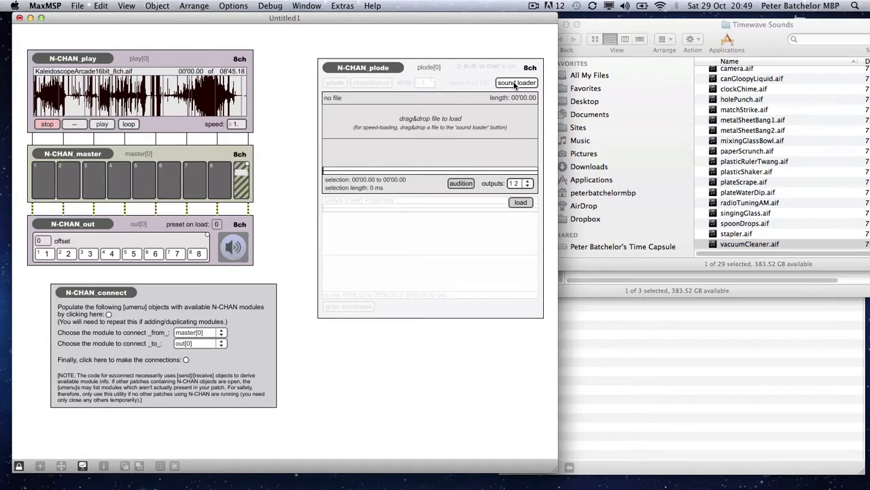
Step: Load paperScrunch.aif from the Timewave Sounds folder into the sound loader
key("ctrl+alt+super")
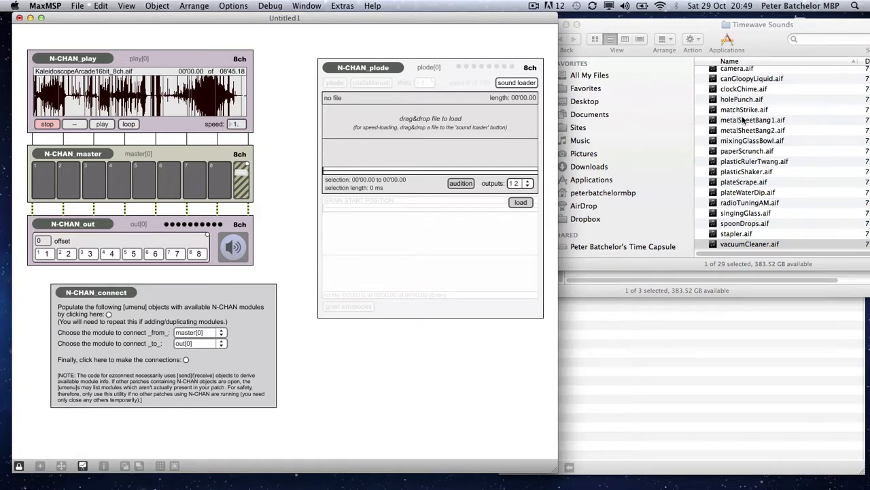
scroll(754, 111, "down", 3)
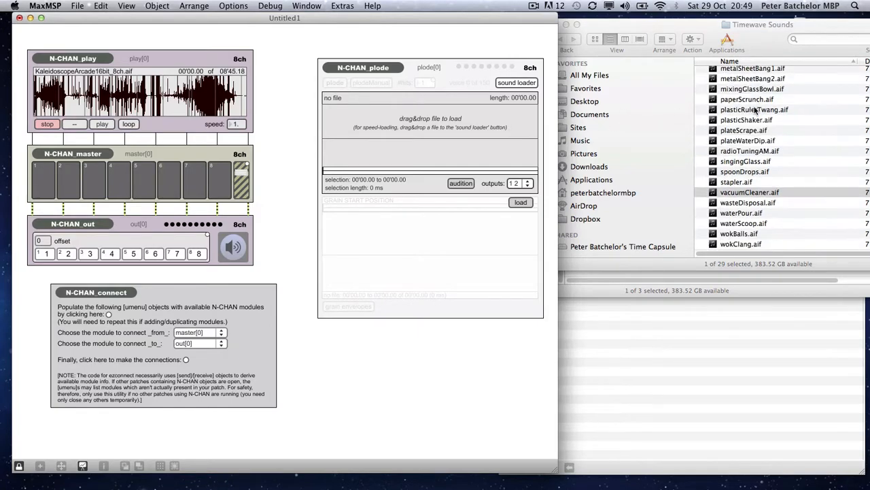
scroll(754, 111, "up", 4)
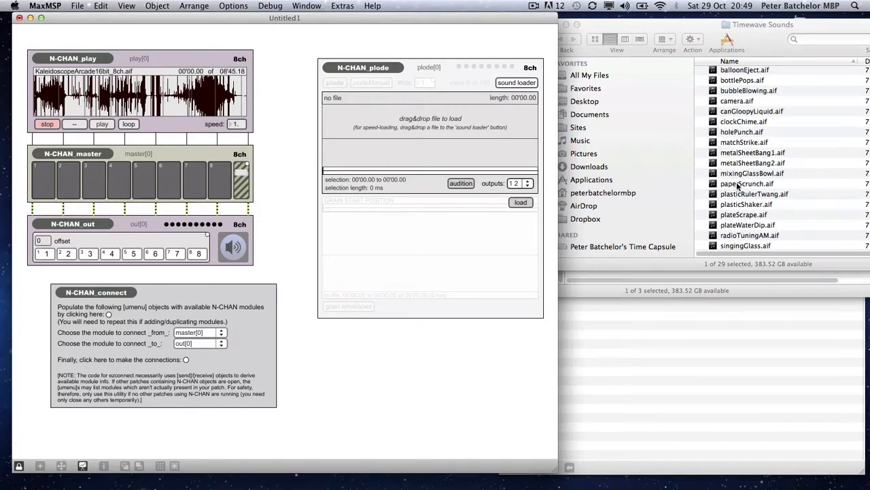
left_click_drag(736, 183, 441, 135)
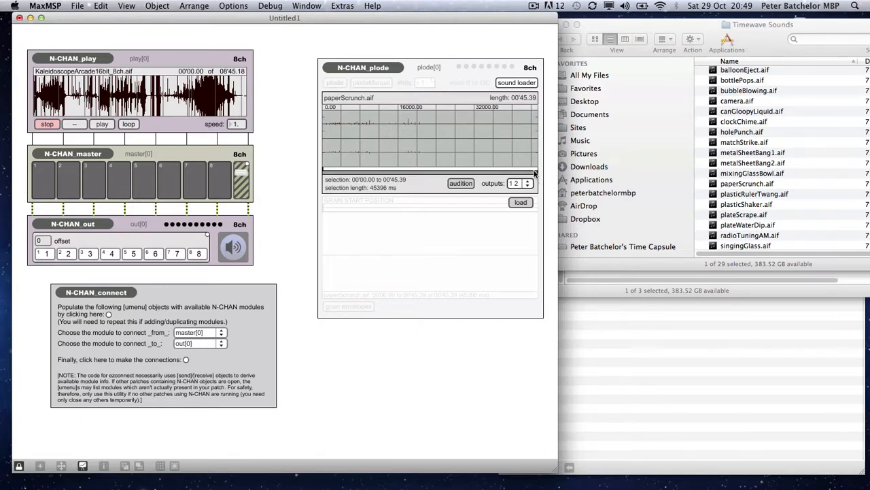
Step: Set the sound loader's selection to about 00'01.10 to 00'33.20
left_click_drag(535, 174, 470, 170)
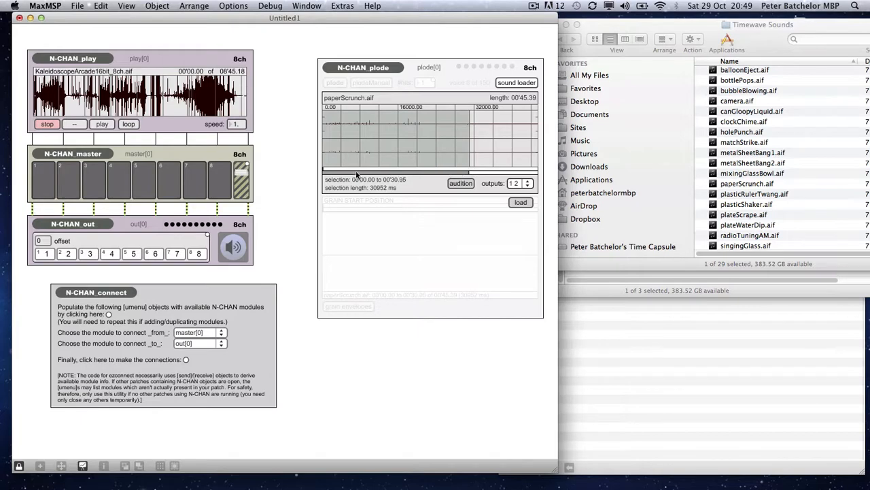
left_click_drag(328, 171, 367, 168)
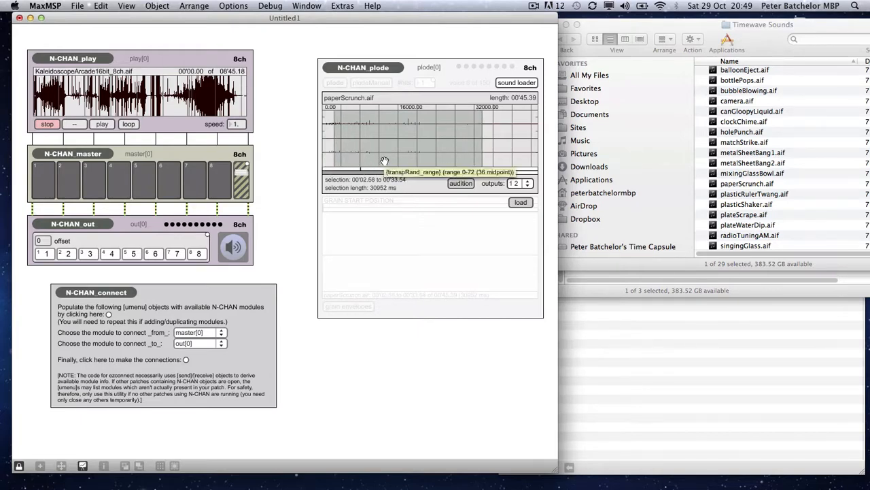
left_click_drag(472, 170, 341, 175)
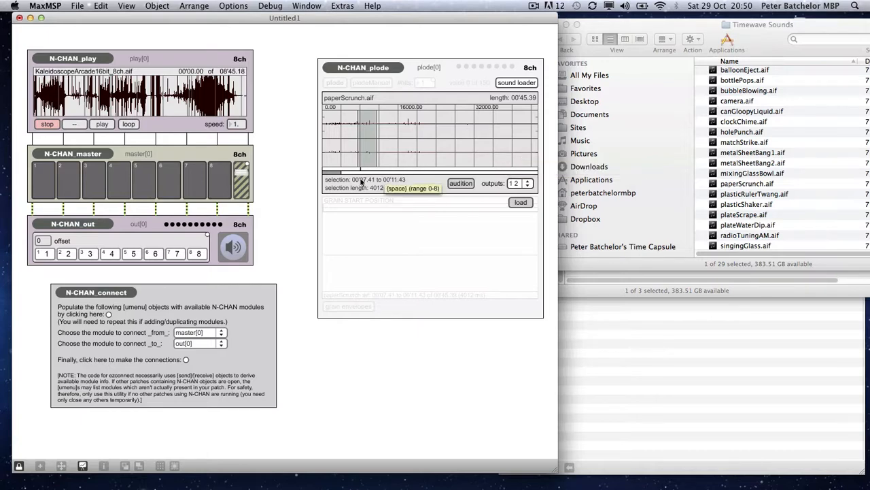
left_click_drag(344, 173, 475, 176)
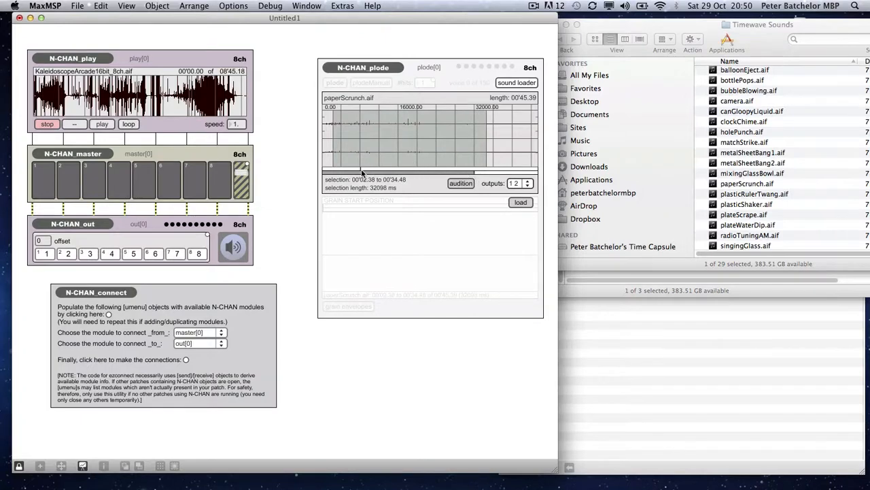
left_click_drag(348, 170, 338, 169)
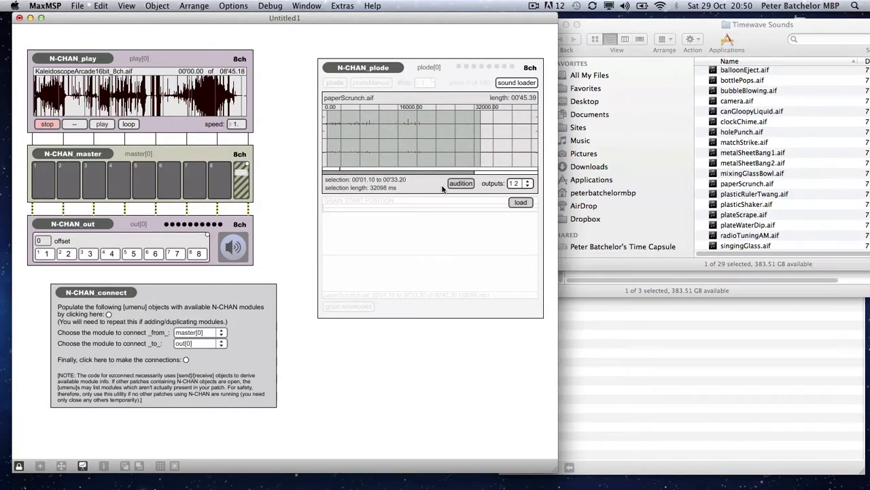
Step: Load the selected region and close the sound loader
left_click(522, 203)
left_click(522, 204)
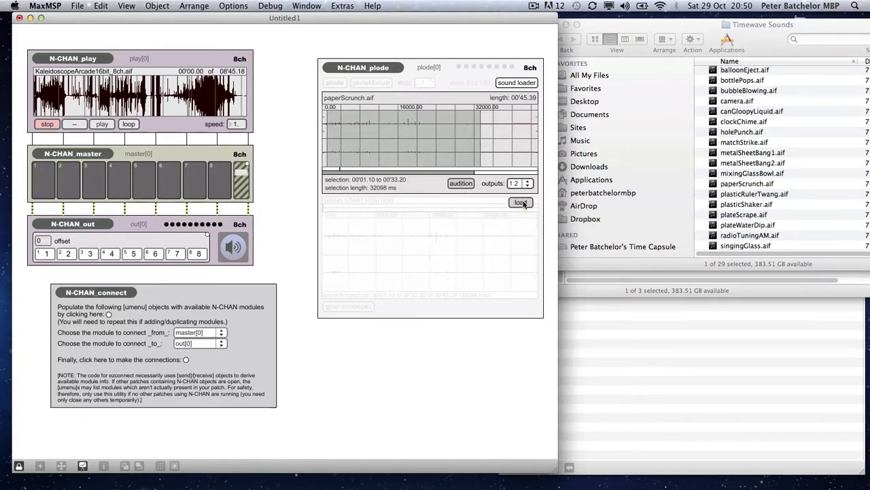
left_click(514, 84)
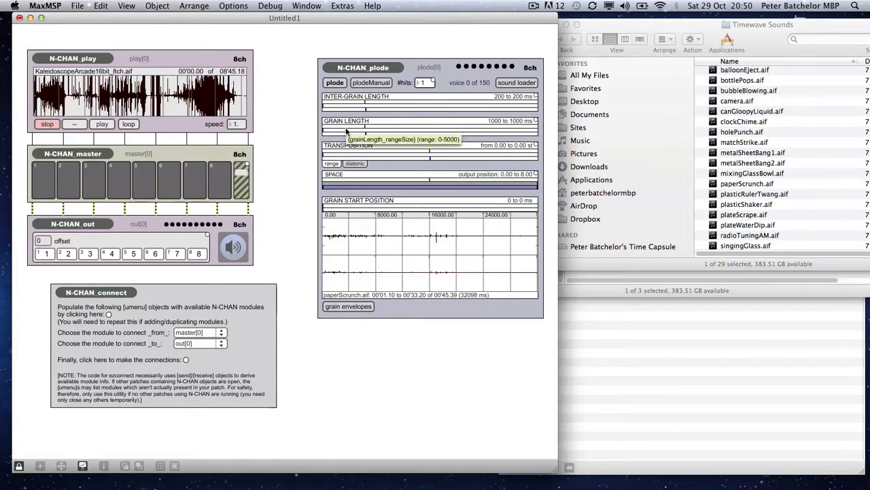
Step: Set the grain start position range to about 3395 to 9636 ms
mouse_move(327, 207)
left_mouse_down()
mouse_move(450, 204)
mouse_move(352, 208)
left_mouse_up()
left_click(334, 210)
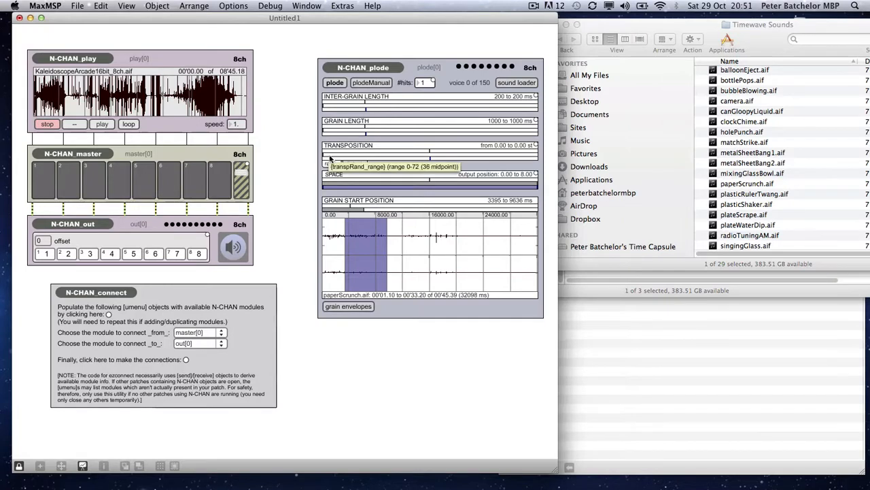
Step: Set the grain length range to about 1203 to 2201 ms
left_click_drag(340, 132, 418, 136)
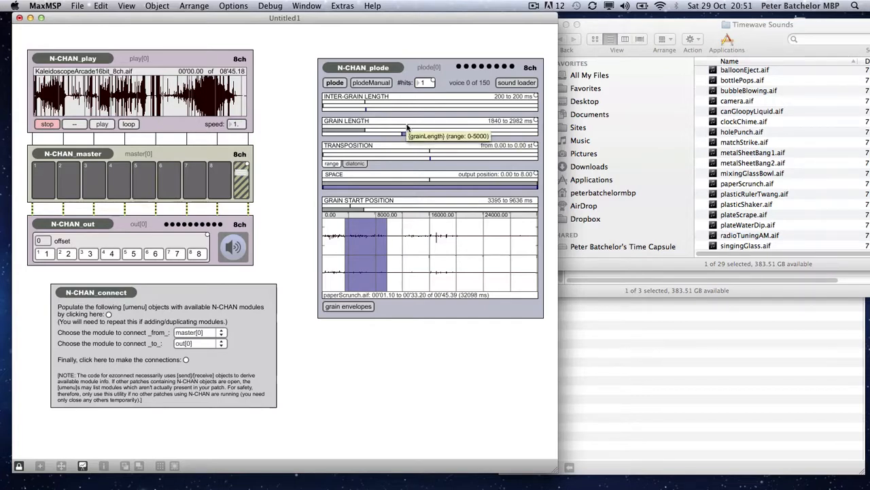
left_click_drag(420, 136, 387, 134)
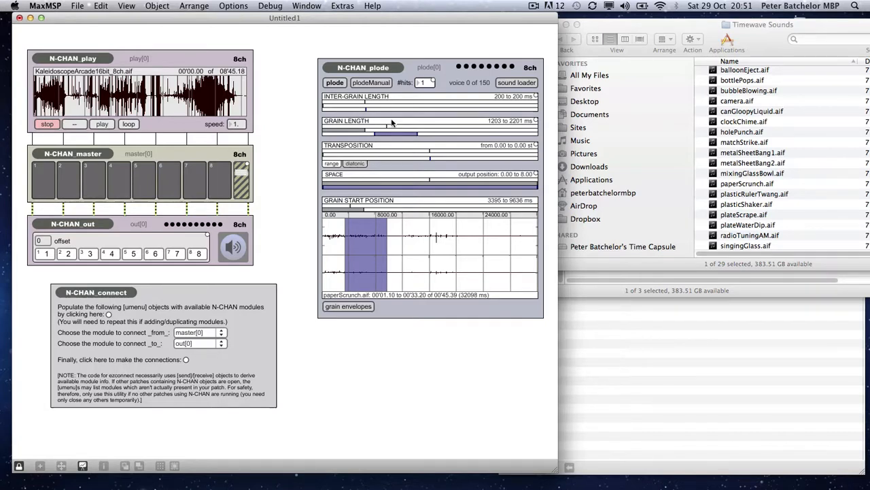
Step: Start the plode granulation, then unlock the patcher and move the plode module upward
left_click(340, 84)
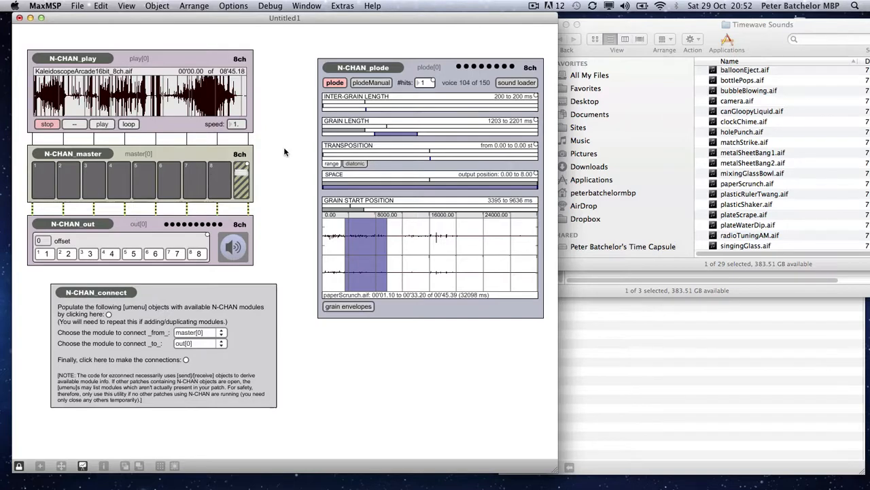
key("super+e")
left_click_drag(422, 192, 413, 165)
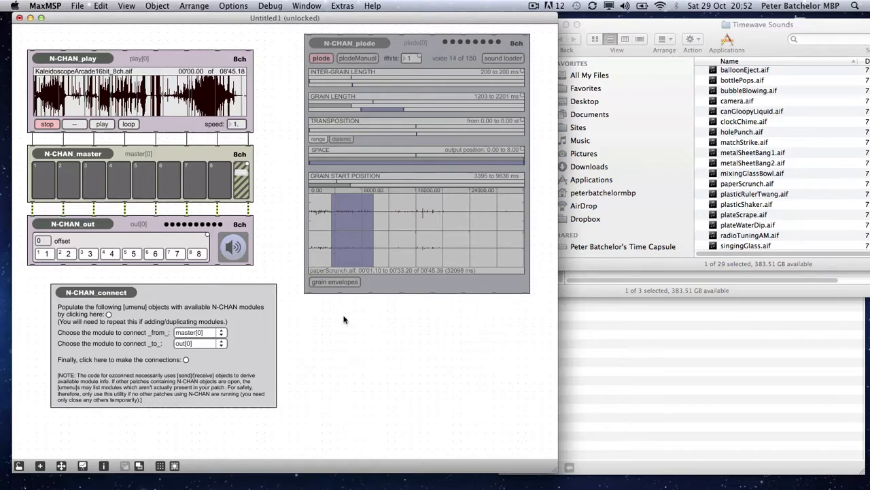
Step: Paste an N-CHAN_orbit spatialisation module from the N-CHAN clippings, with 8 input and 8 output channels
right_click(317, 305)
mouse_move(364, 416)
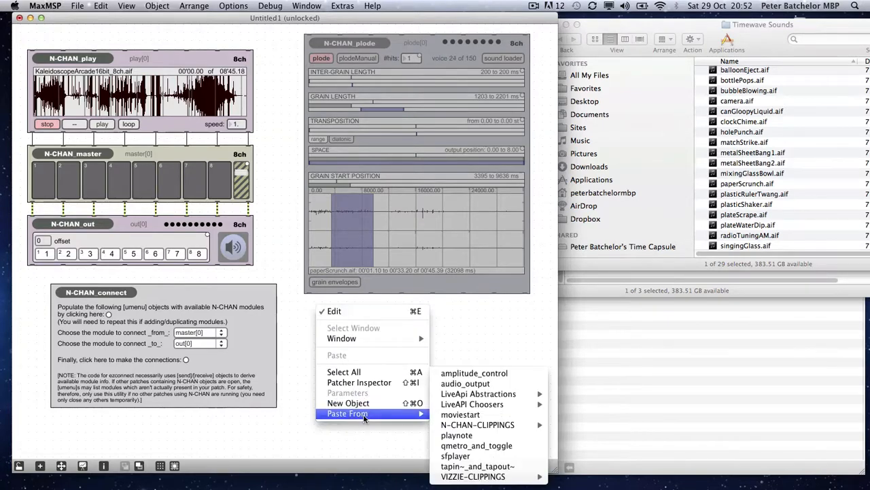
mouse_move(490, 425)
mouse_move(608, 458)
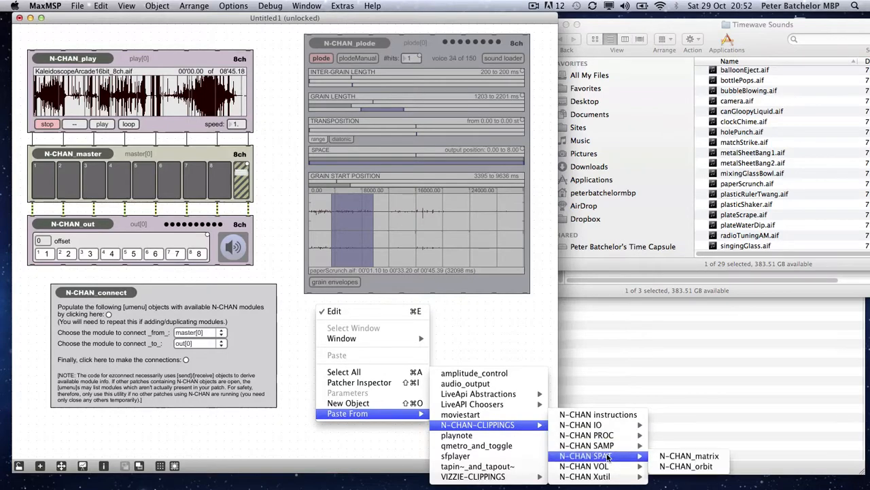
left_click(675, 466)
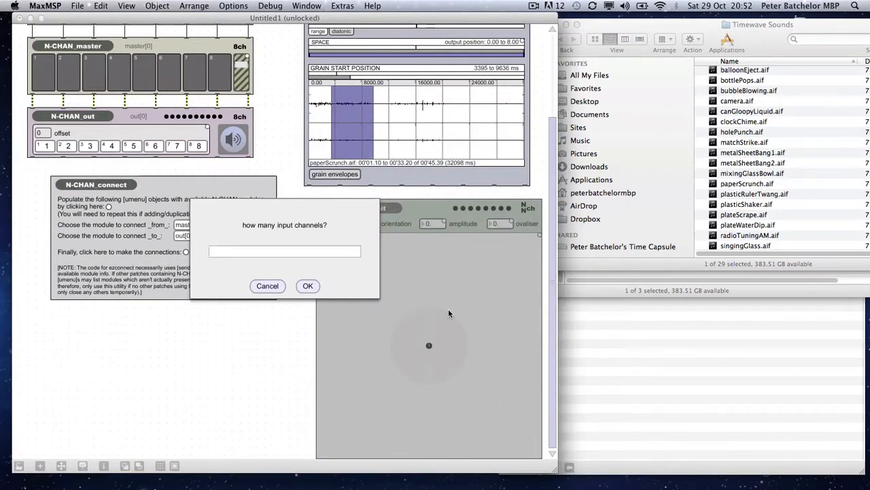
type("8")
key("Return")
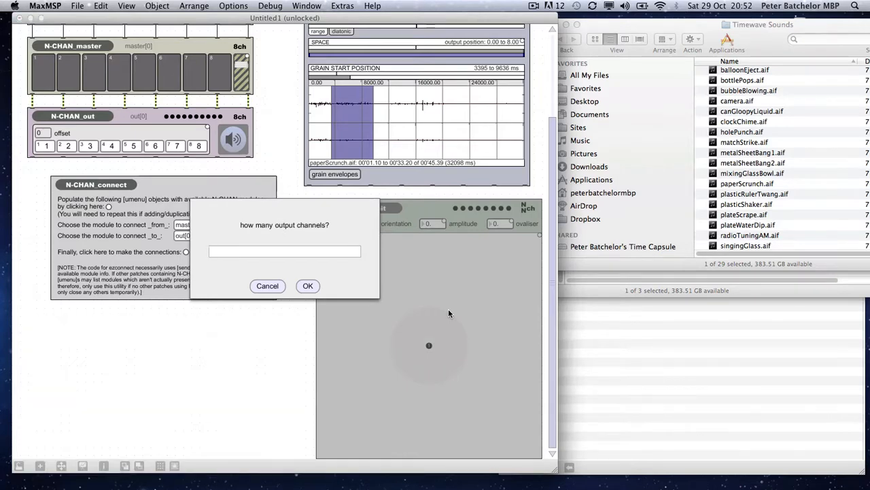
type("8")
key("Return")
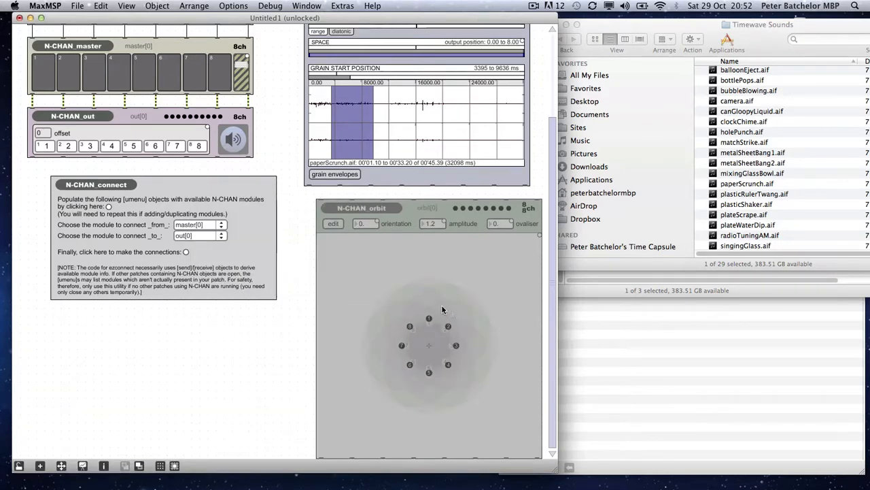
Step: Position the orbit module beside the connection utility and set its speaker layout to circle8
left_click_drag(408, 240, 399, 236)
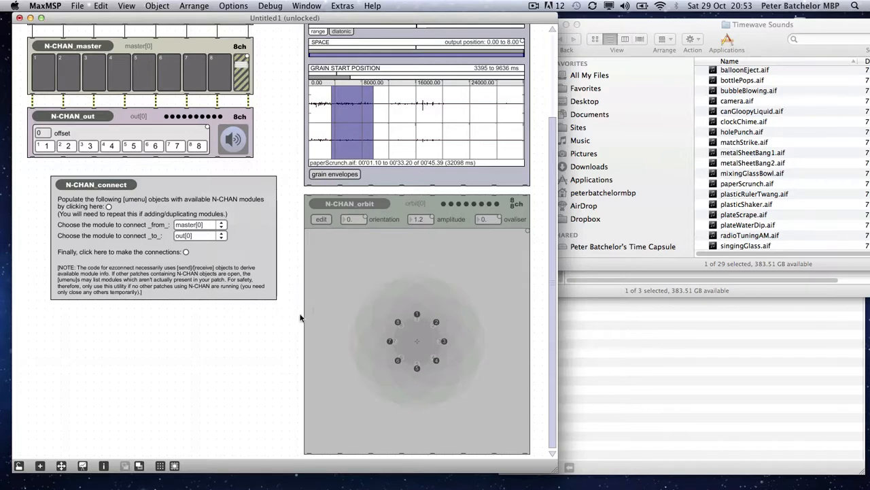
key("super+e")
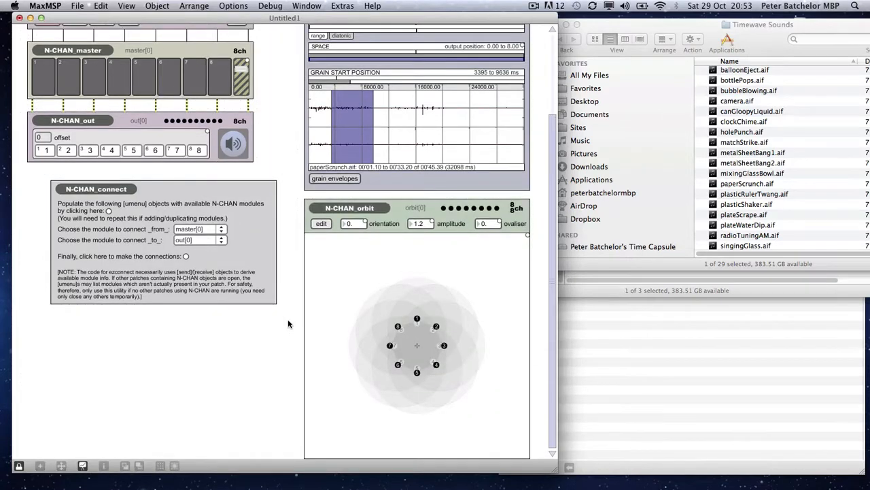
key("e")
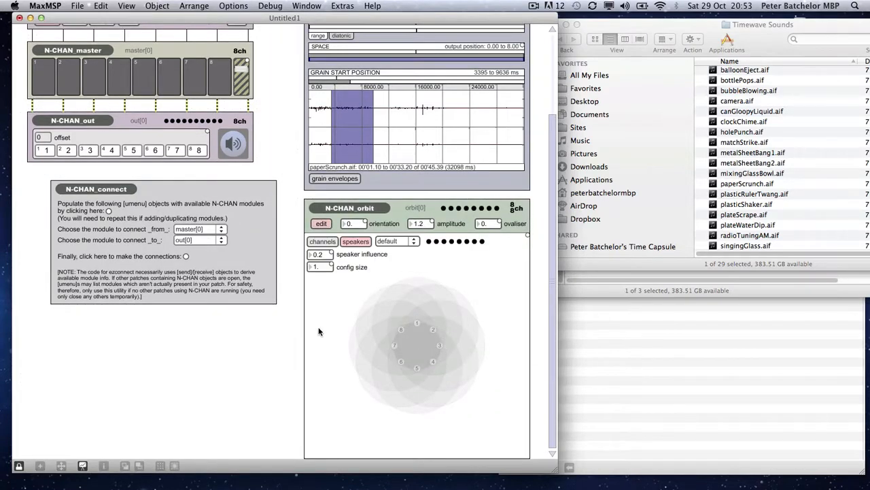
left_click(400, 242)
left_click(407, 267)
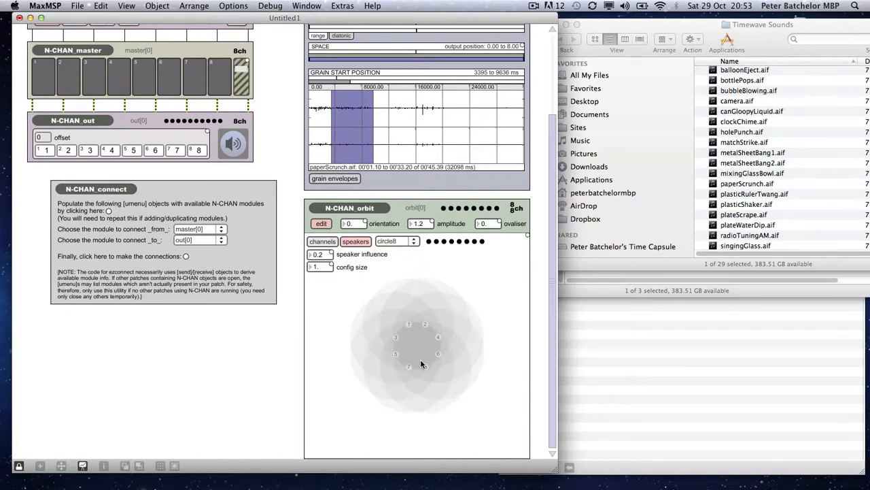
left_click(355, 242)
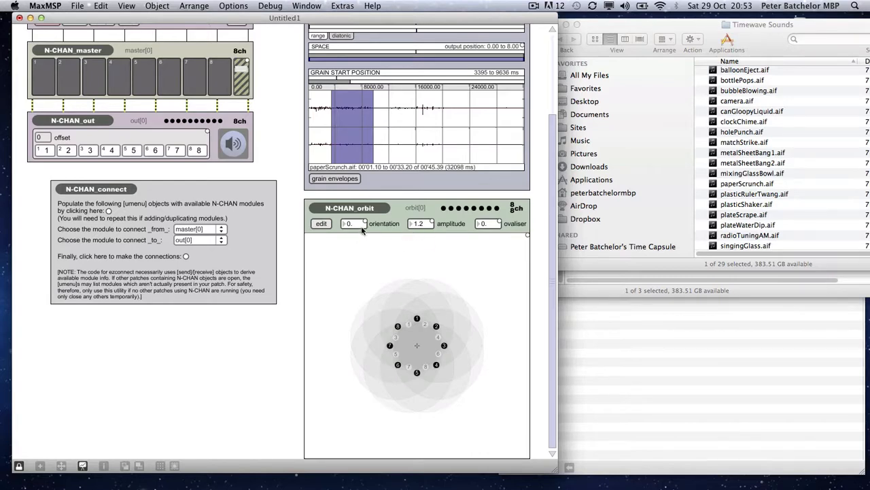
Step: Set the orbit orientation to about 0.933, amplitude to 1.02, and speaker influence to 0.05
left_click_drag(361, 226, 361, 270)
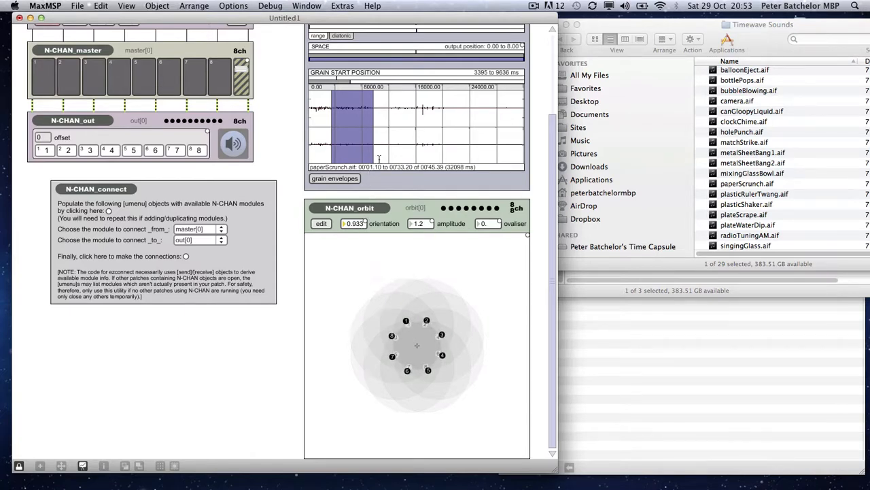
left_click_drag(422, 225, 423, 237)
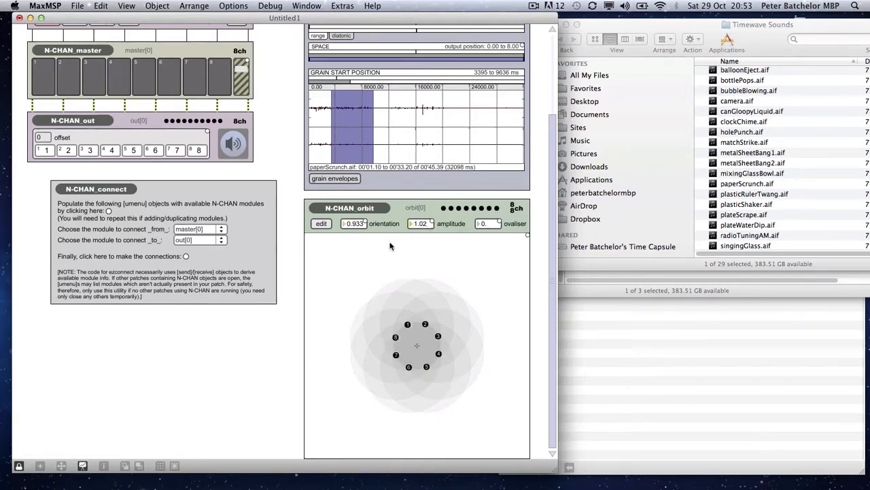
left_click(321, 224)
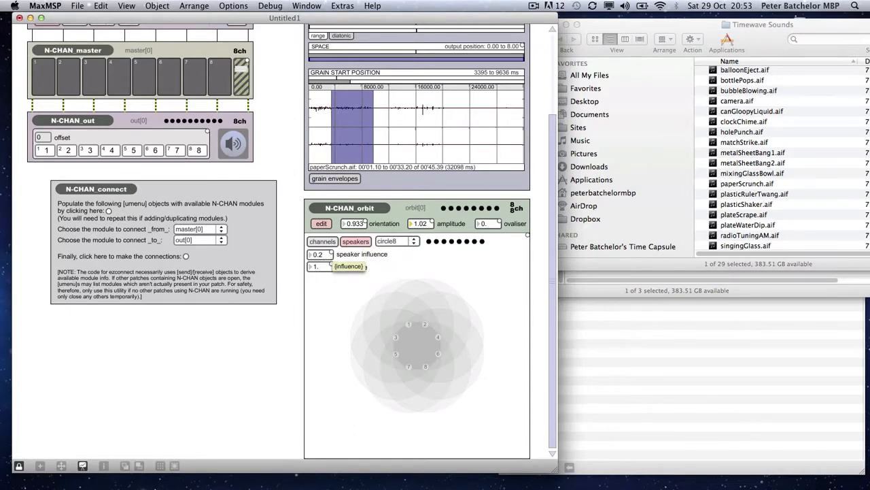
left_click_drag(330, 255, 330, 271)
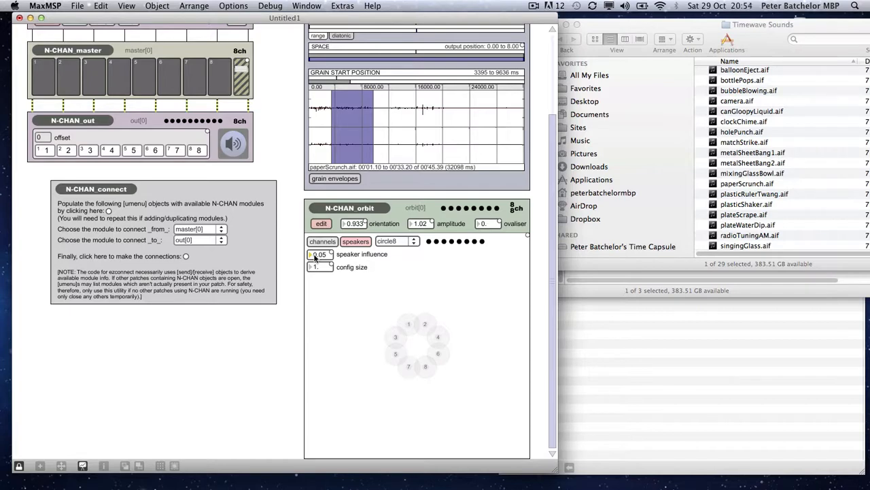
Step: Refresh the connection utility's module lists and choose plode[0] as source and orbit[0] as destination
key("super+e")
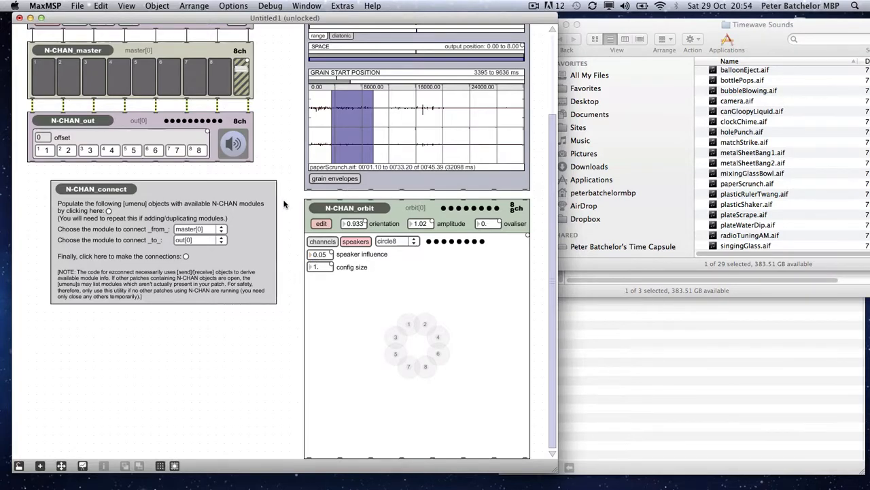
key("super+e")
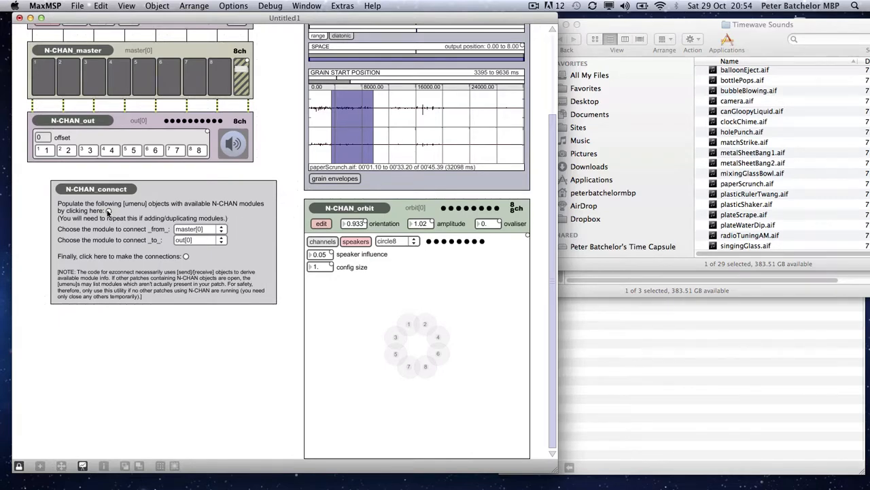
left_click(199, 232)
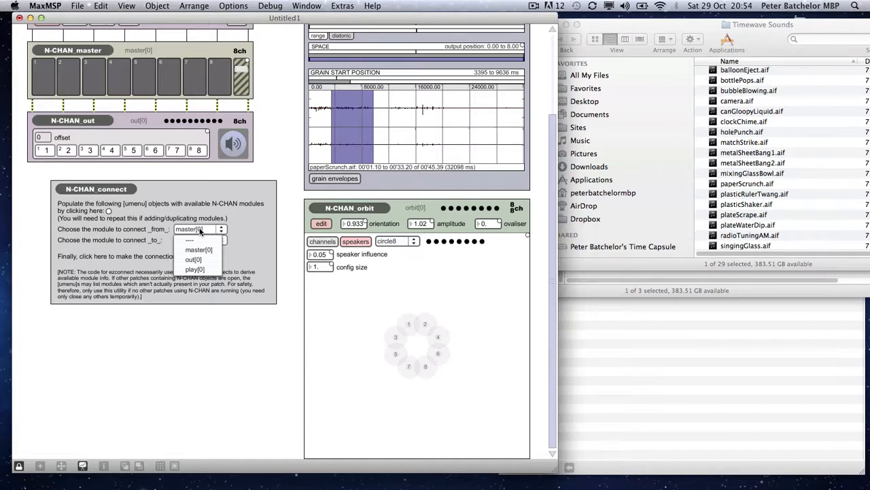
left_click(109, 210)
left_click(197, 230)
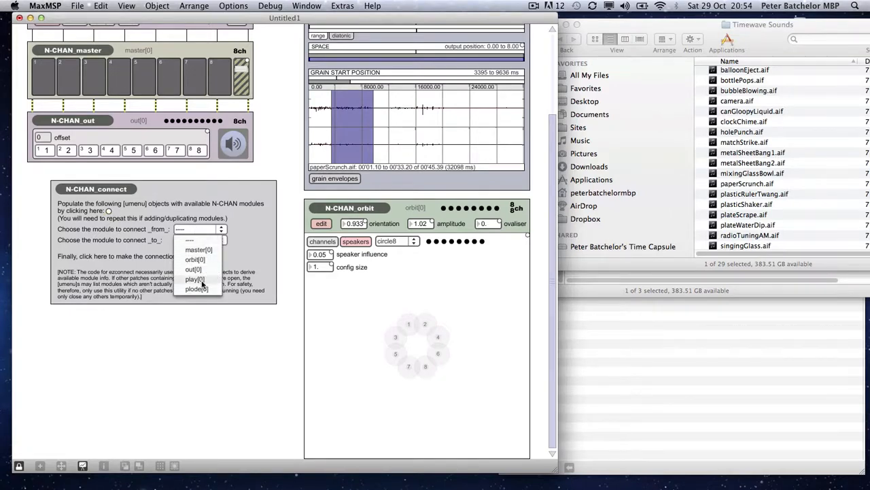
left_click(203, 289)
left_click(200, 241)
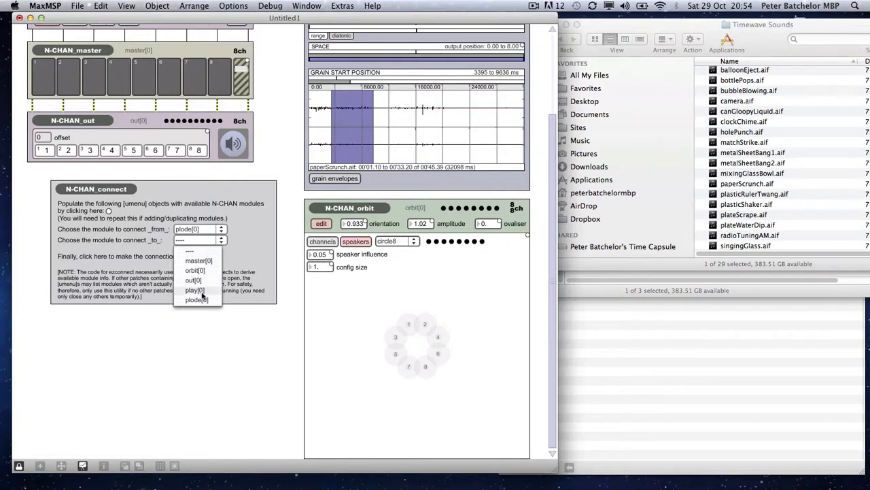
left_click(204, 270)
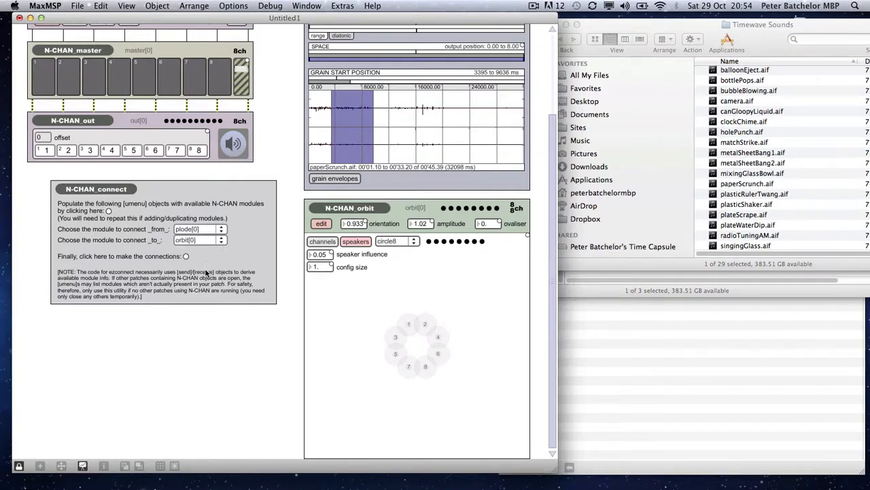
Step: Connect orbit[0] to master[0] using the connection utility
left_click(212, 230)
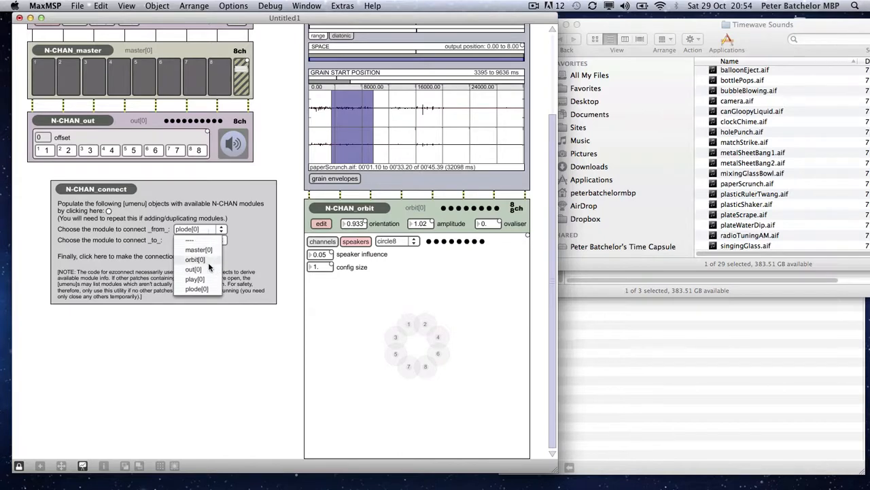
left_click(208, 259)
left_click(206, 240)
left_click(201, 261)
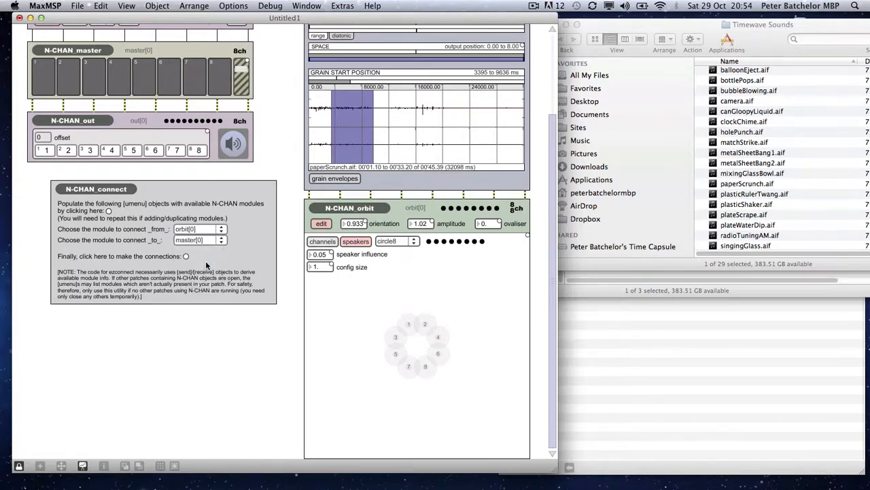
left_click(186, 256)
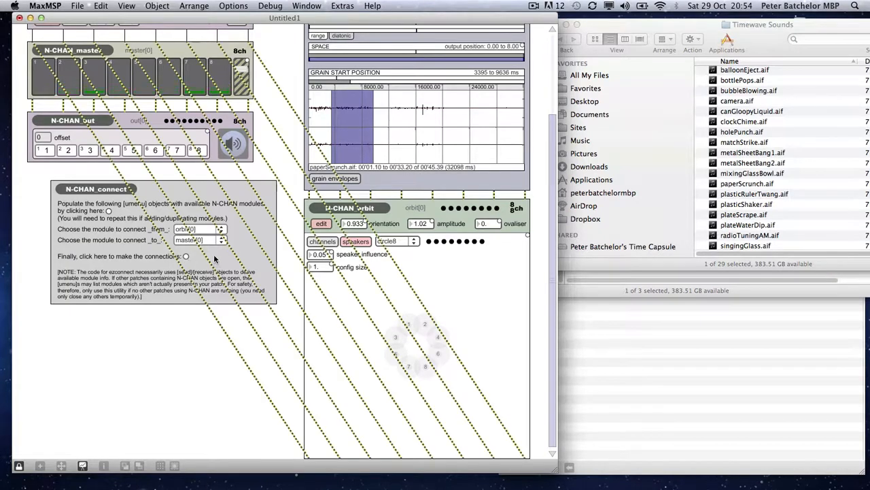